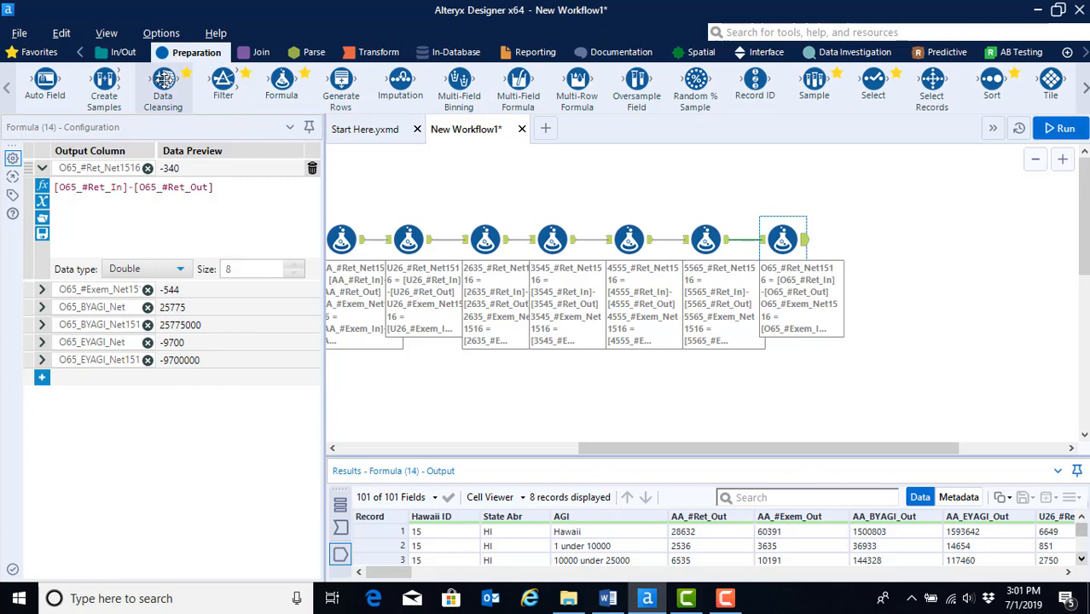
# - Add a Data Cleansing tool after the O65 Formula tool with both Replace Nulls options turned off, and run the workflow
pyautogui.moveTo(165, 79); pyautogui.dragTo(862, 241)
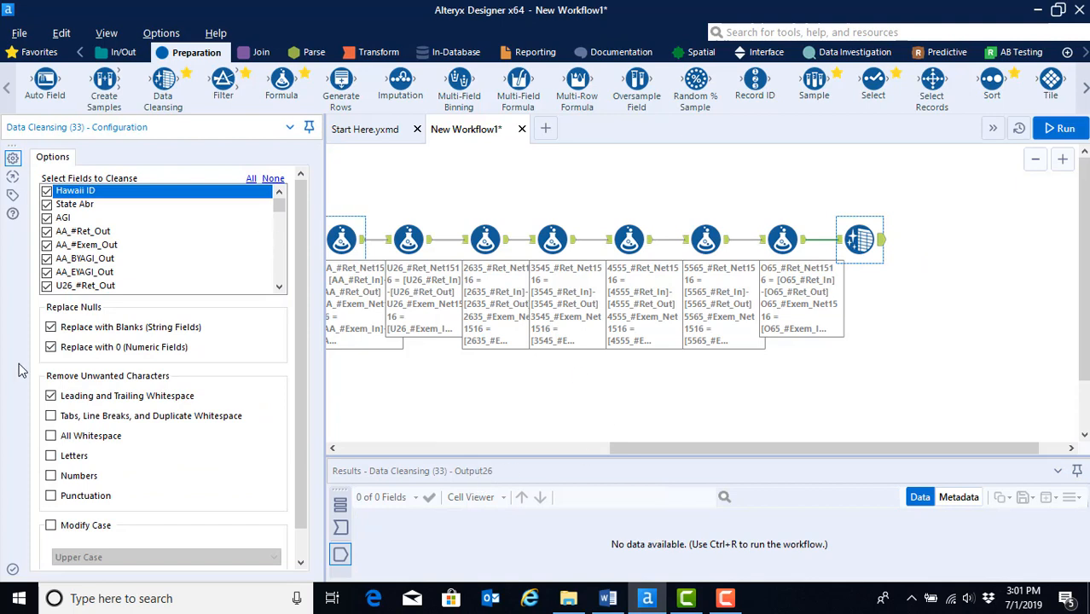
pyautogui.click(51, 328)
pyautogui.click(52, 348)
pyautogui.click(1060, 128)
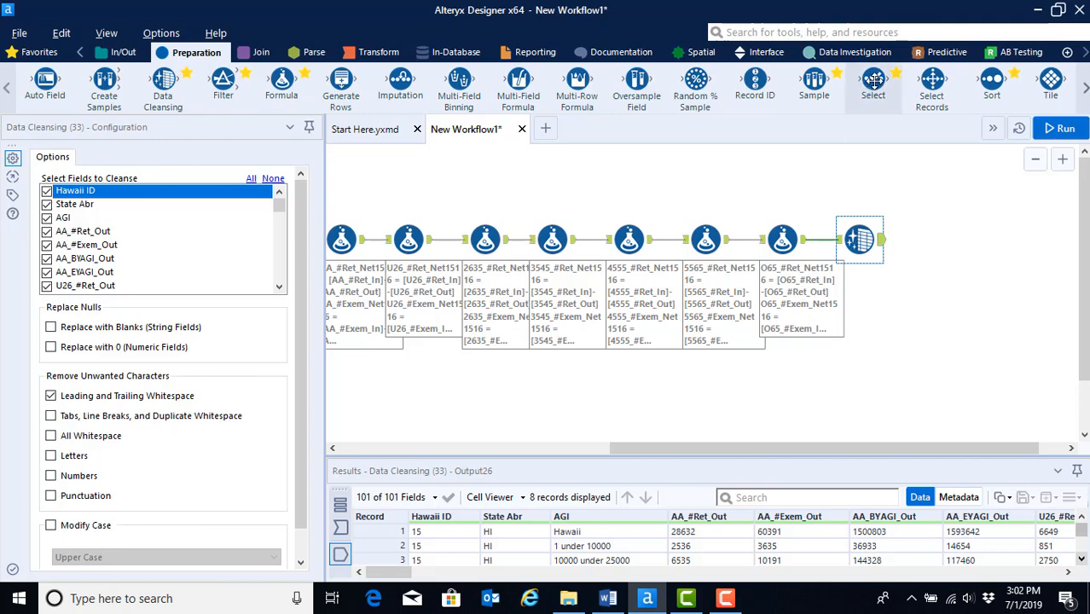
# - Add a Select tool after the new Data Cleansing tool and deselect all fields from AA_#Ret_Out through O65_EYAGI_In
pyautogui.moveTo(872, 81); pyautogui.dragTo(938, 240)
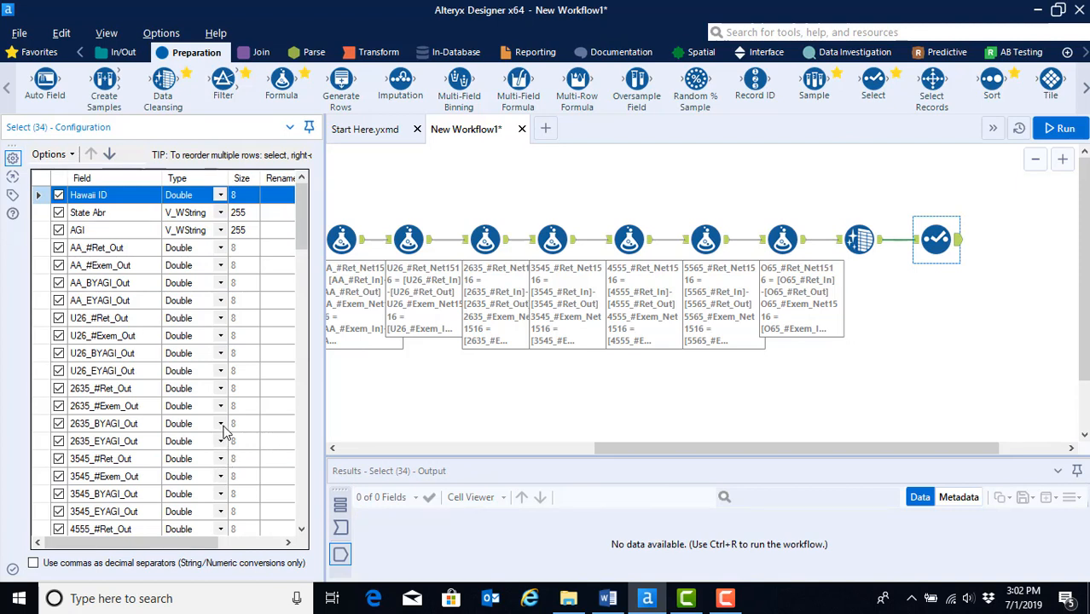
pyautogui.click(44, 251)
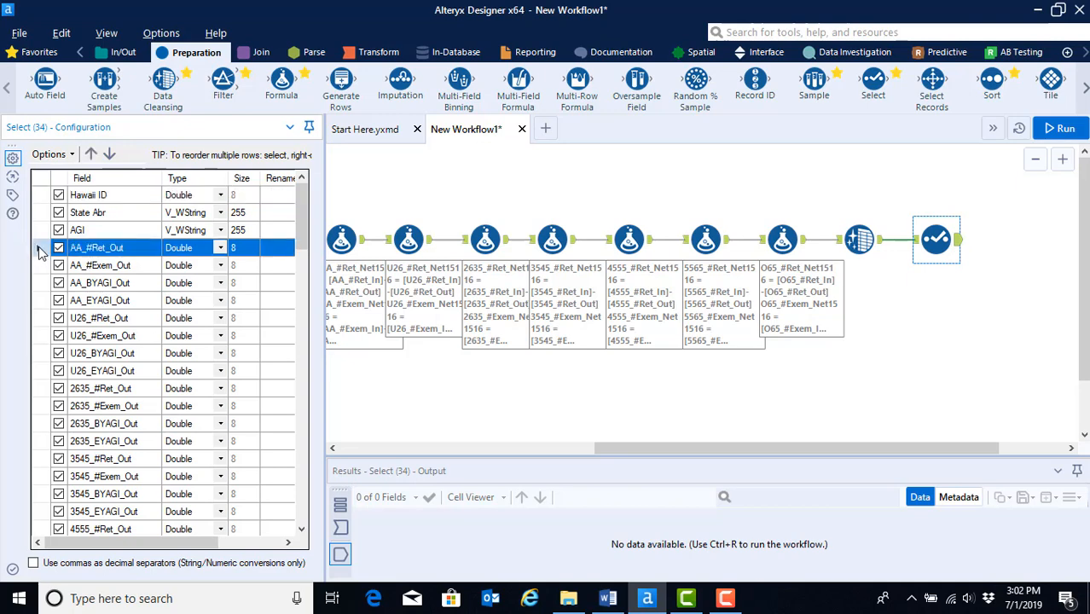
pyautogui.scroll(-4, 46, 397)
pyautogui.scroll(-8, 47, 396)
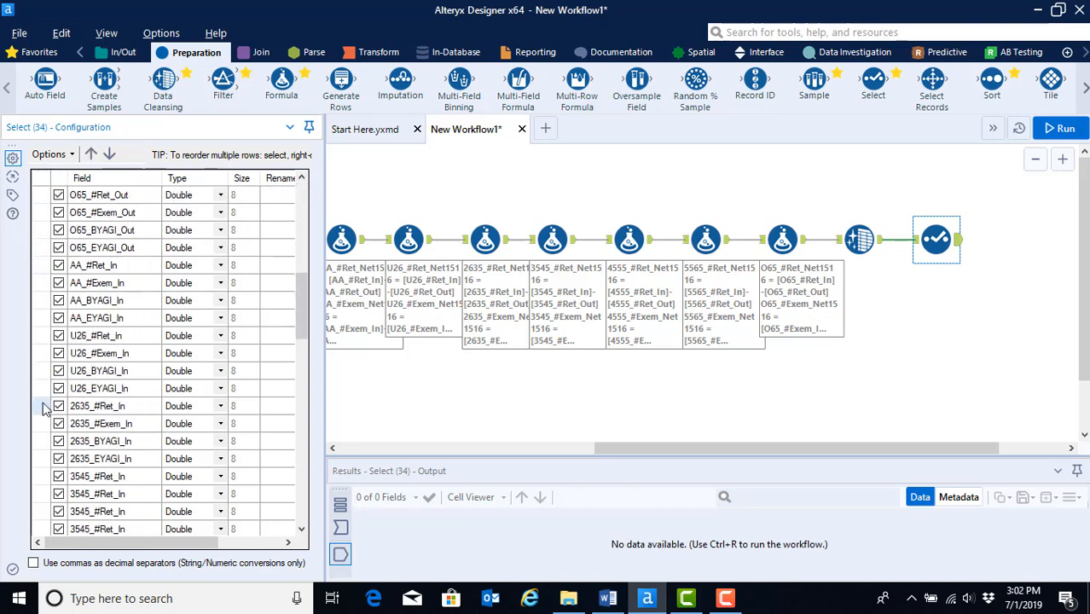
pyautogui.scroll(-1, 44, 416)
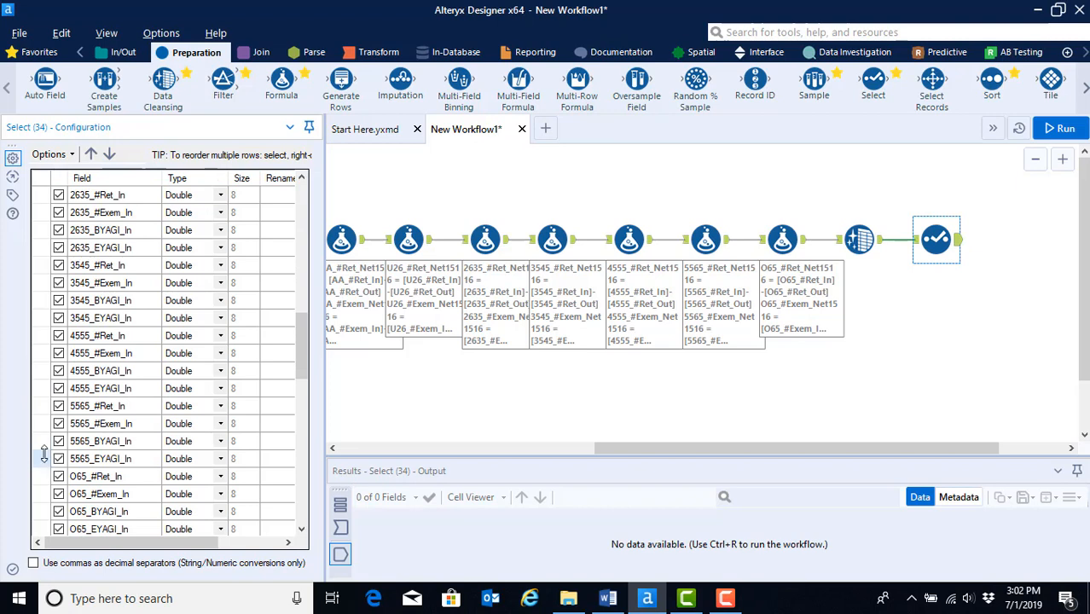
pyautogui.scroll(-1, 44, 455)
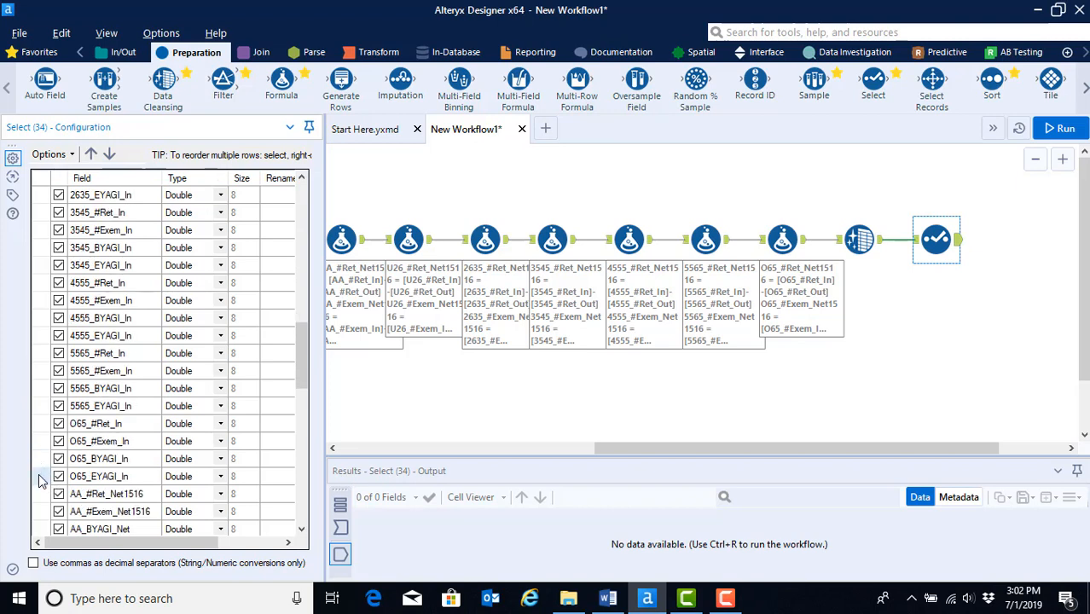
pyautogui.keyDown('shift'); pyautogui.click(38, 477); pyautogui.keyUp('shift')
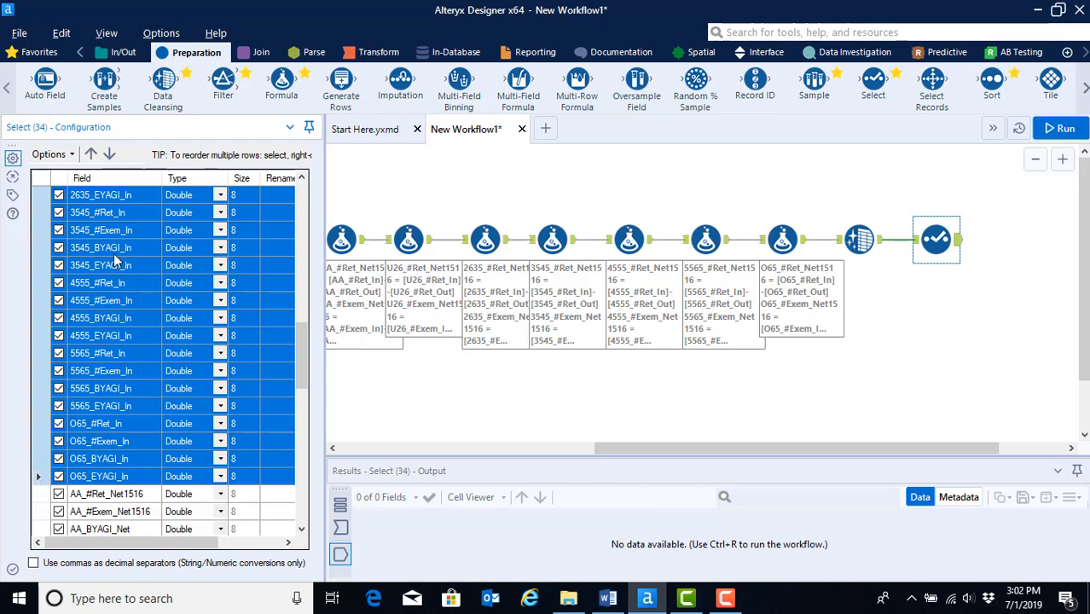
pyautogui.click(72, 155)
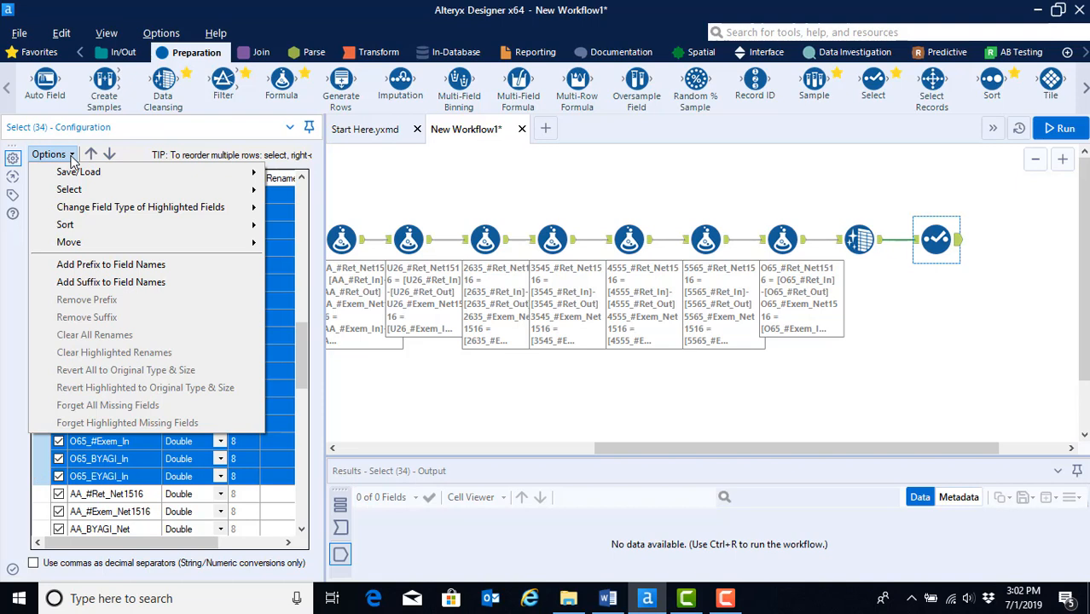
pyautogui.moveTo(78, 192)
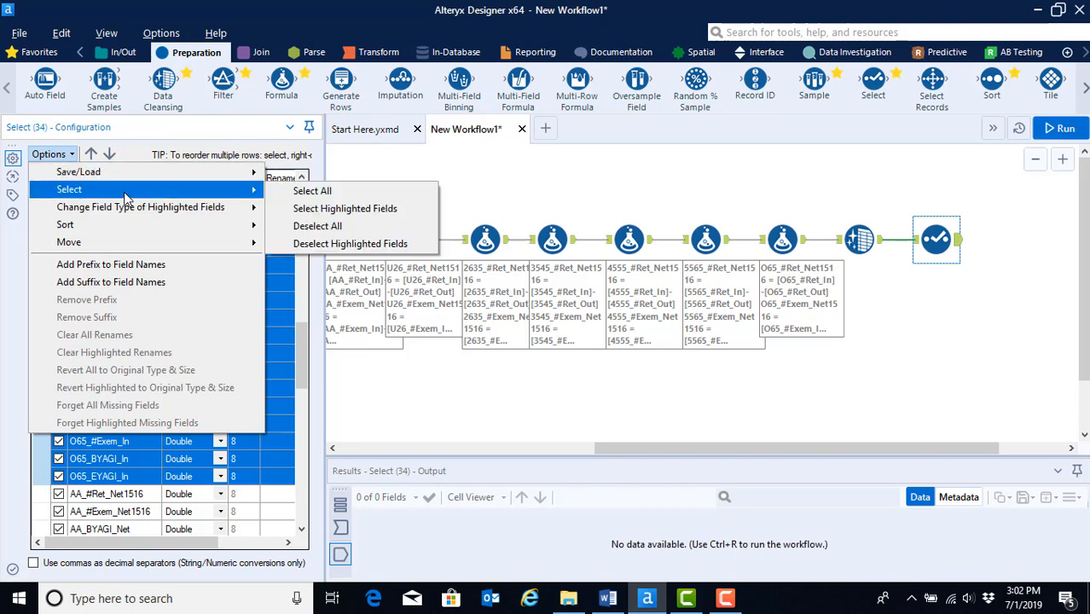
pyautogui.click(355, 245)
# - Exclude the AA_BYAGI_Net, AA_EYAGI_Net, U26_BYAGI_Net and U26_EYAGI_Net fields in the Select tool
pyautogui.scroll(-3, 67, 471)
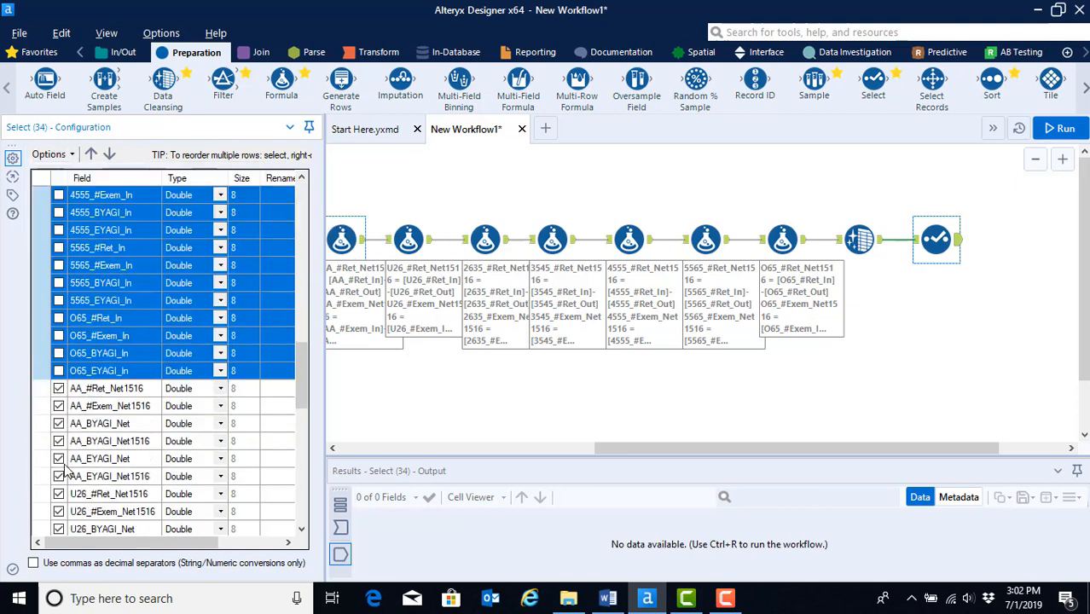
pyautogui.click(58, 371)
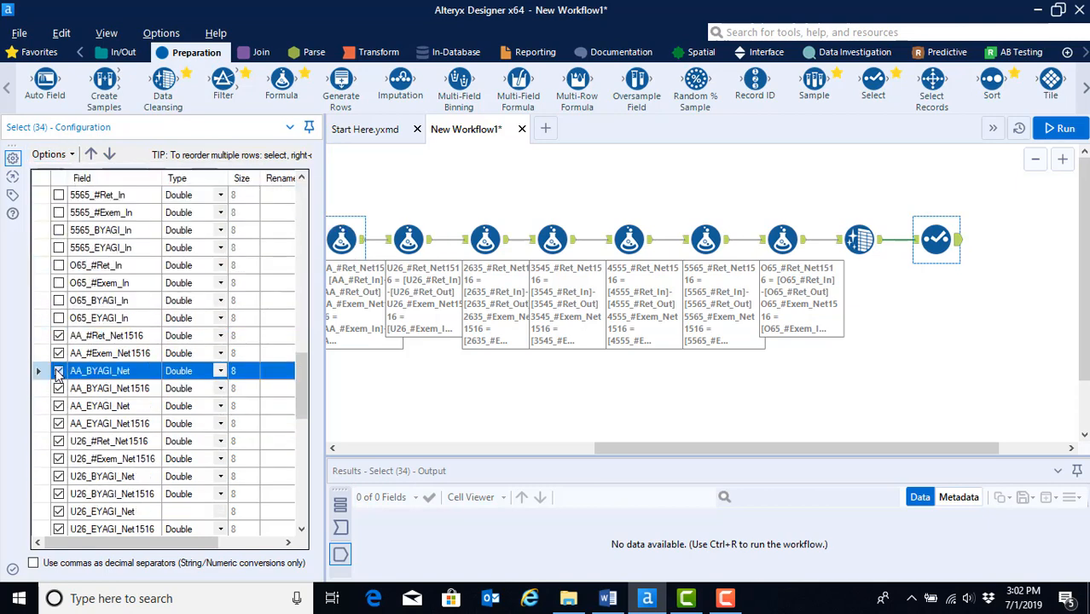
pyautogui.click(59, 406)
pyautogui.scroll(-2, 75, 484)
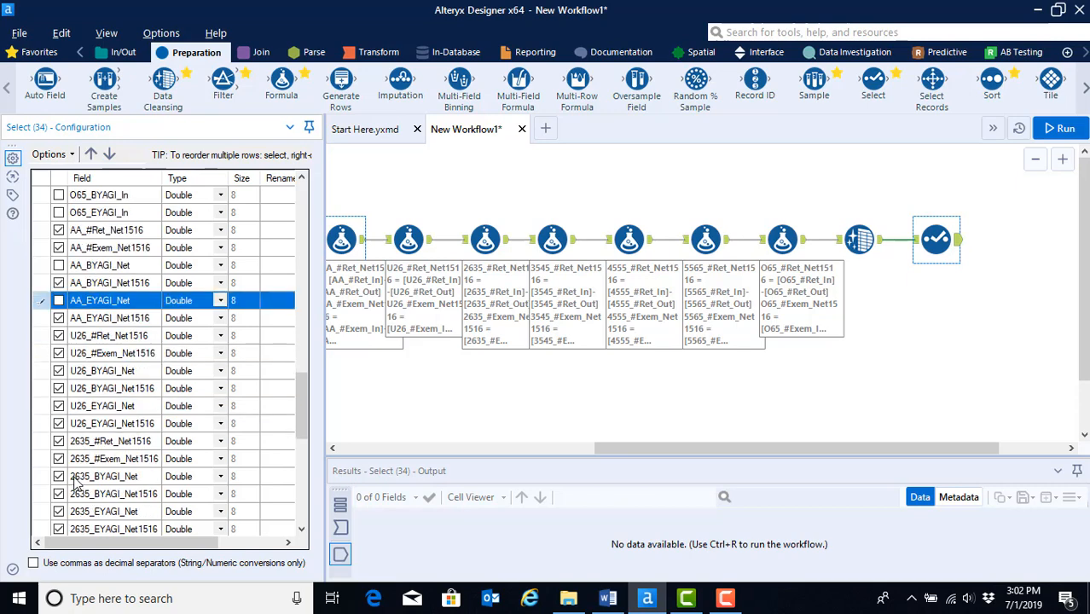
pyautogui.click(58, 371)
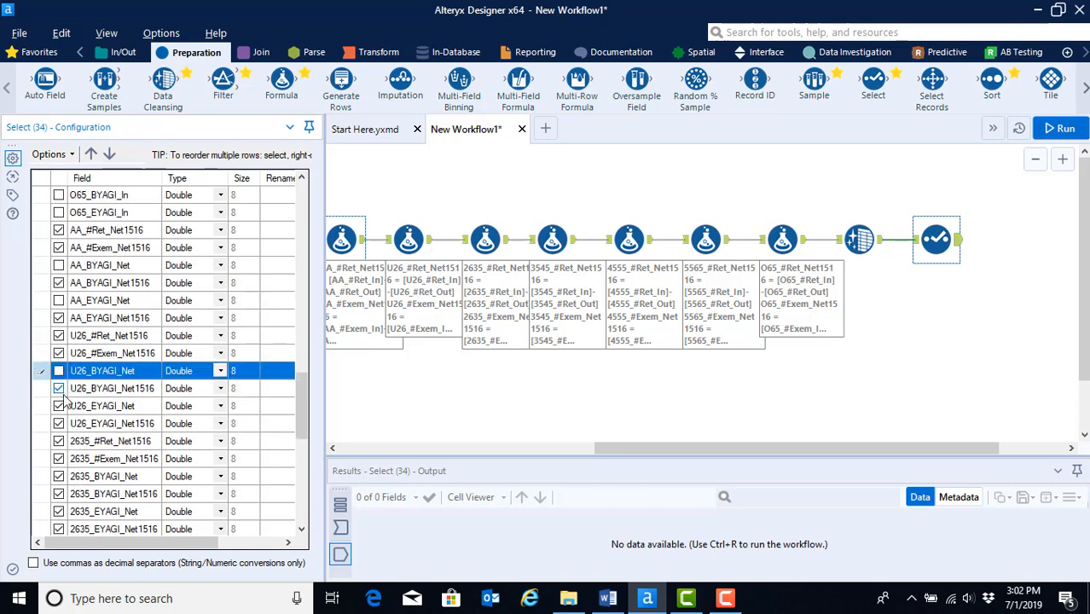
pyautogui.click(59, 406)
# - Exclude the 2635_BYAGI_Net, 2635_EYAGI_Net, 3545_BYAGI_Net and 3545_EYAGI_Net fields in the Select tool
pyautogui.scroll(-2, 60, 401)
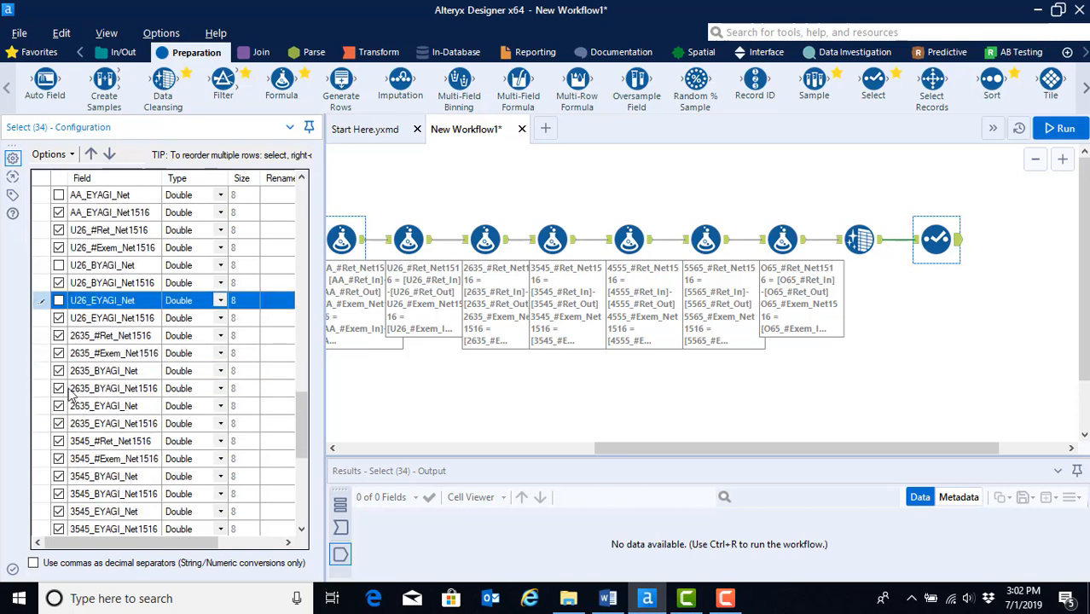
pyautogui.click(58, 371)
pyautogui.click(58, 406)
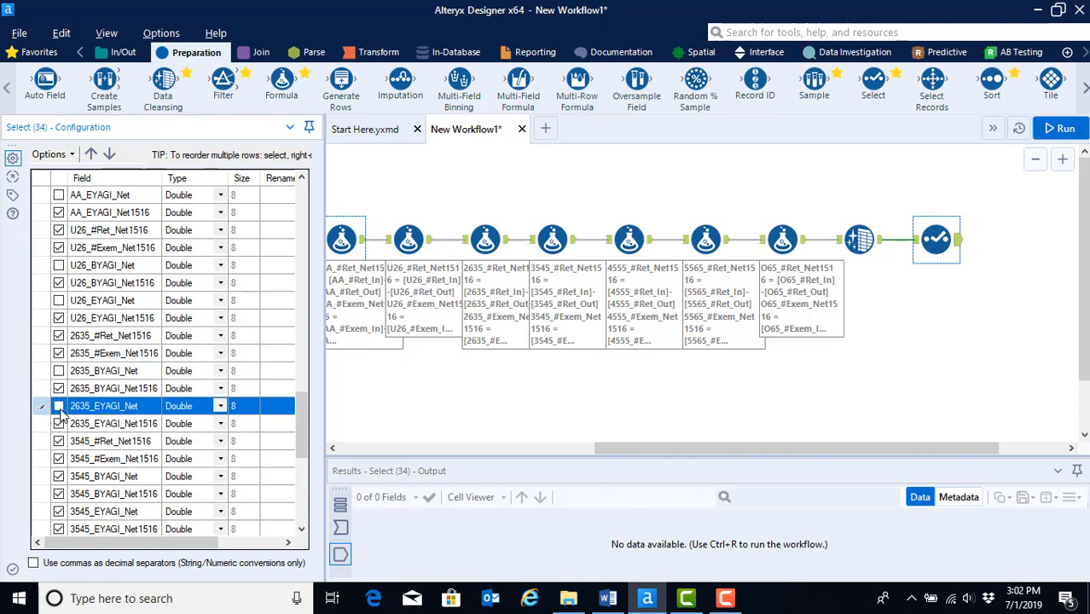
pyautogui.scroll(-1, 97, 481)
pyautogui.scroll(-1, 96, 482)
pyautogui.click(58, 371)
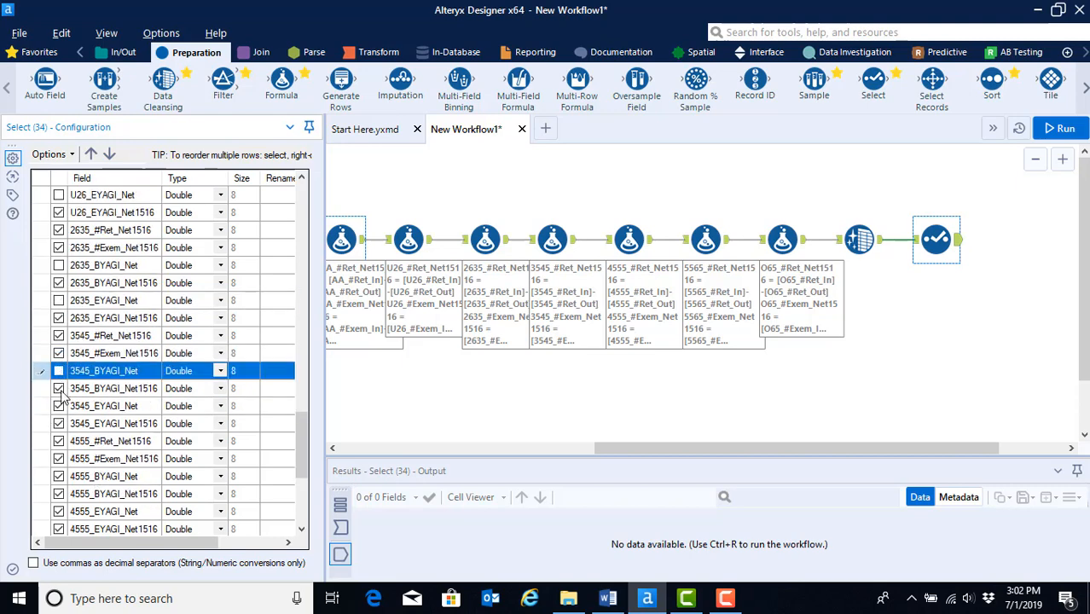
pyautogui.click(59, 406)
# - Exclude the 4555_BYAGI_Net, 4555_EYAGI_Net, 5565_BYAGI_Net and 5565_EYAGI_Net fields in the Select tool
pyautogui.scroll(-2, 66, 485)
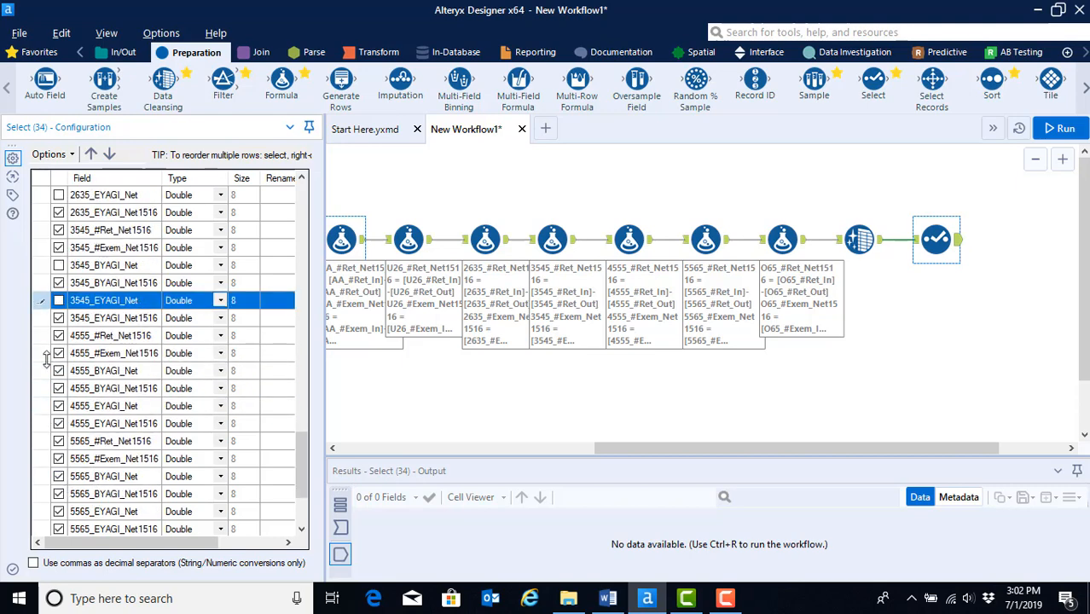
pyautogui.click(58, 371)
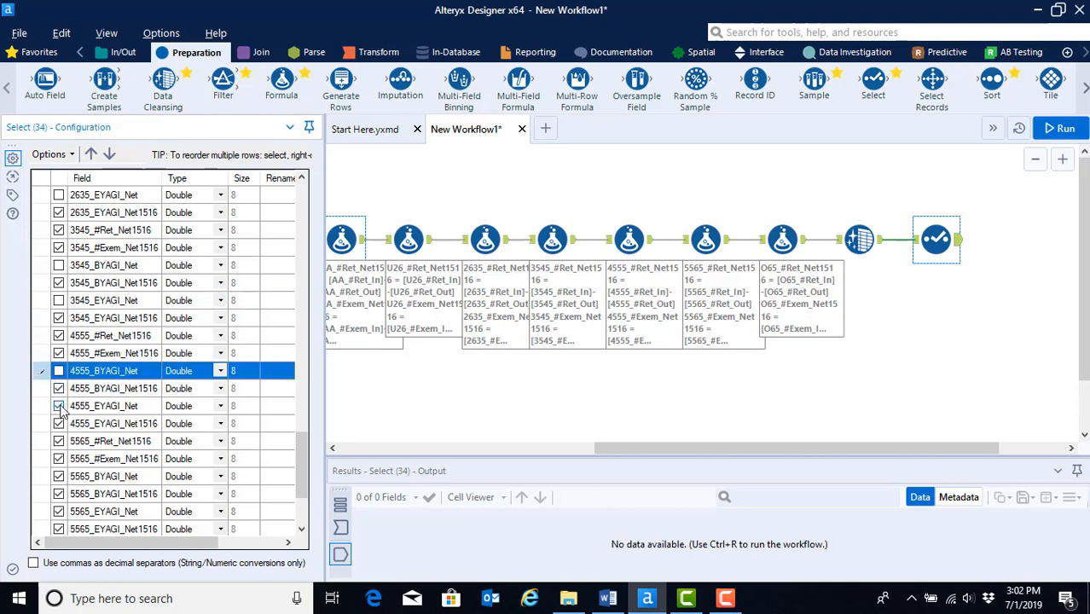
pyautogui.click(58, 407)
pyautogui.scroll(-2, 128, 442)
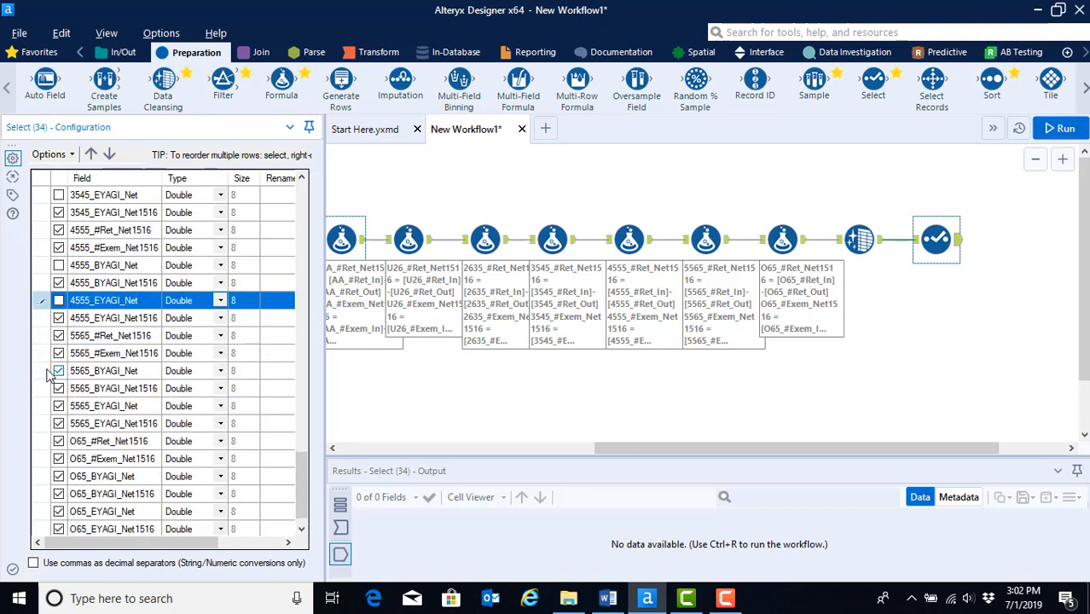
pyautogui.click(58, 371)
pyautogui.click(59, 406)
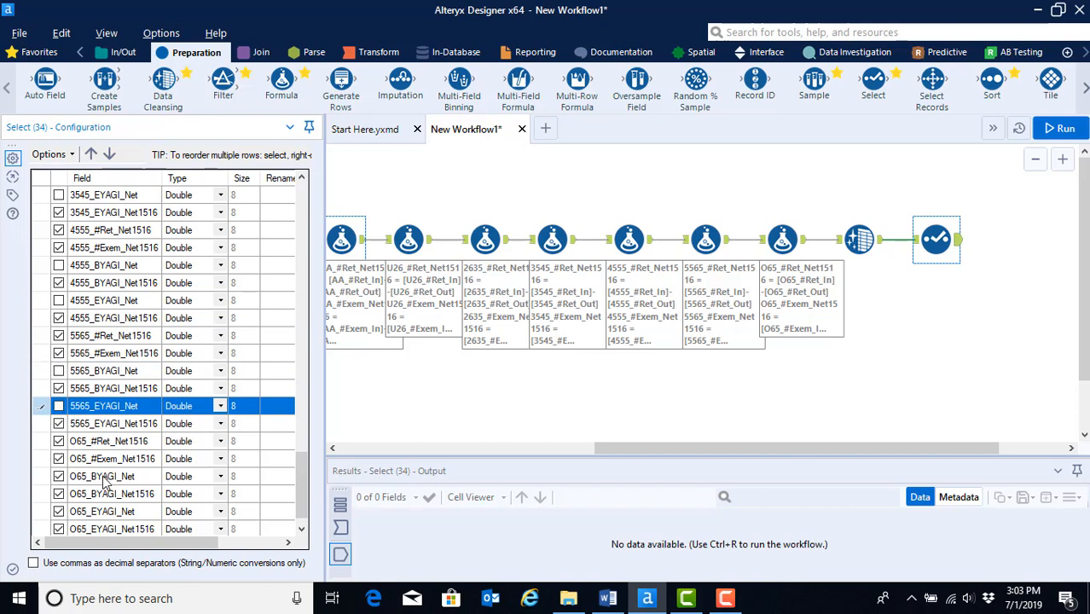
# - Exclude the O65_BYAGI_Net, O65_EYAGI_Net and *Unknown fields in the Select tool
pyautogui.scroll(-1, 103, 482)
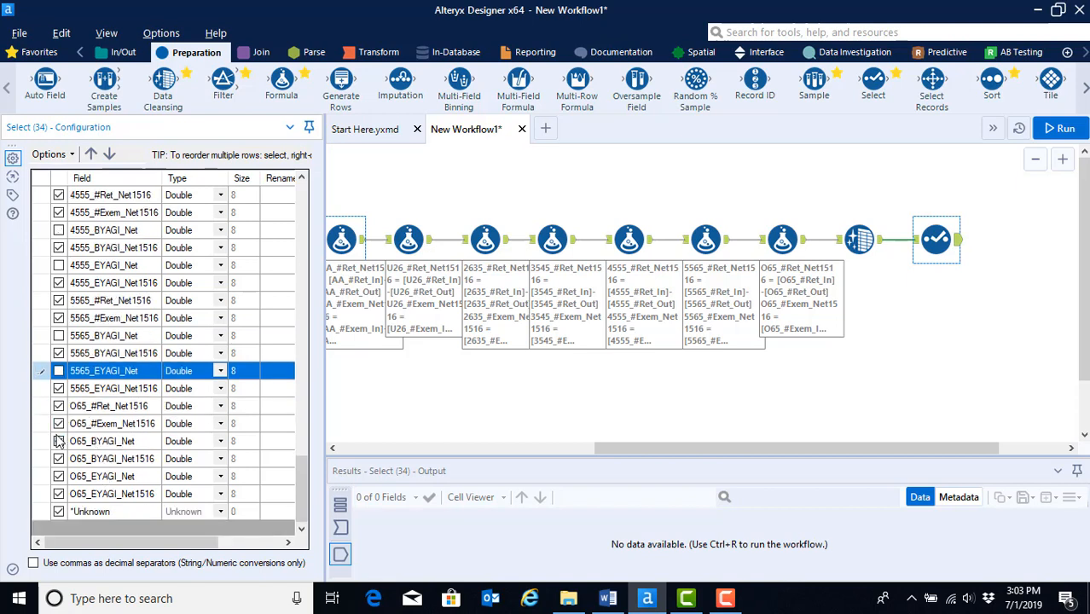
pyautogui.click(58, 441)
pyautogui.click(59, 477)
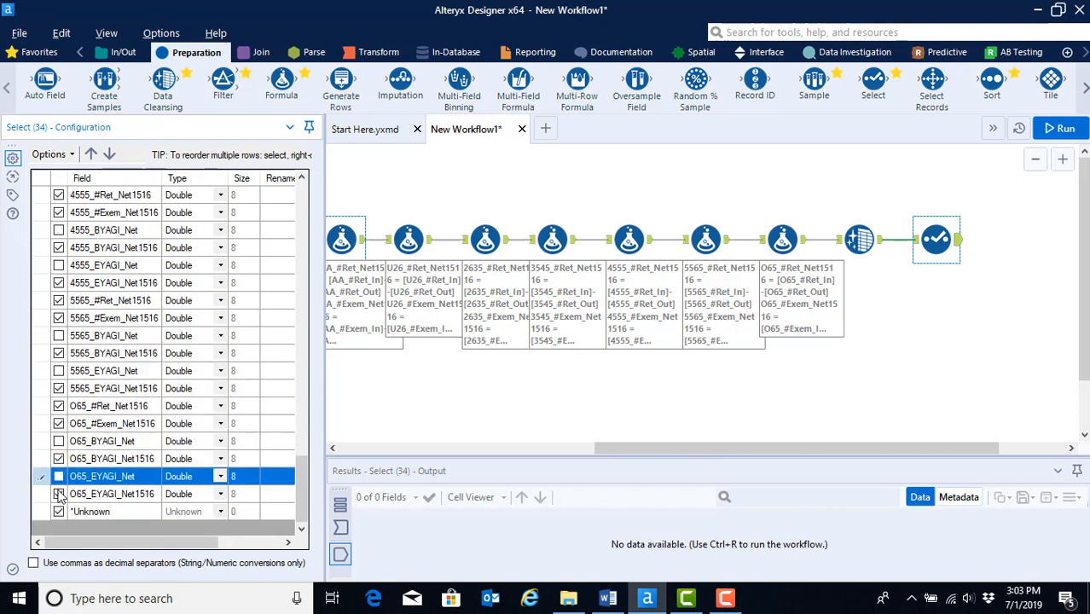
pyautogui.click(59, 512)
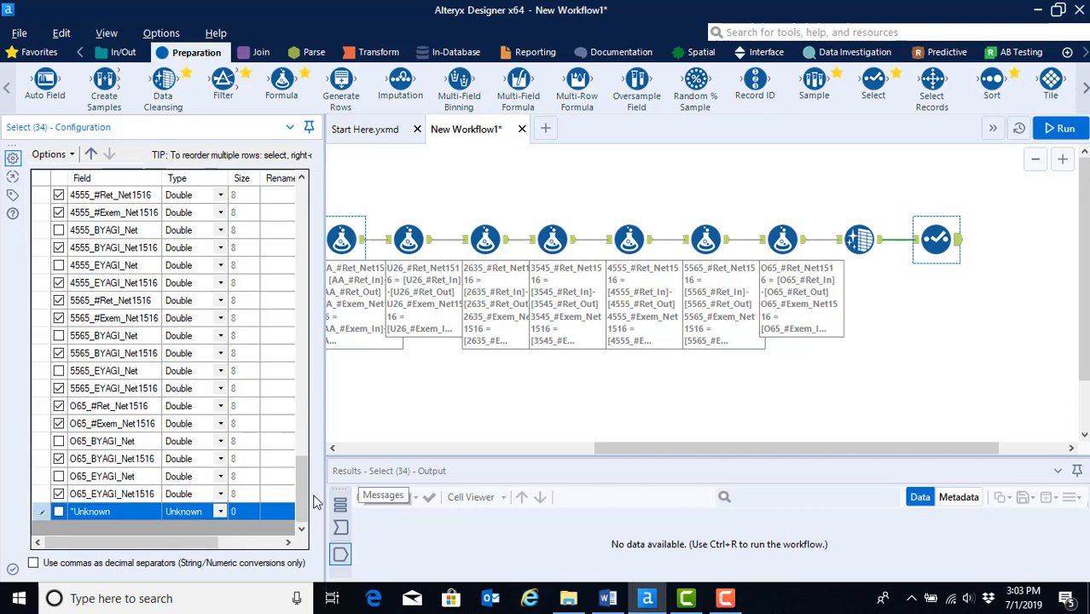
# - Run the workflow and view the output data of the final Select tool
pyautogui.scroll(10, 246, 477)
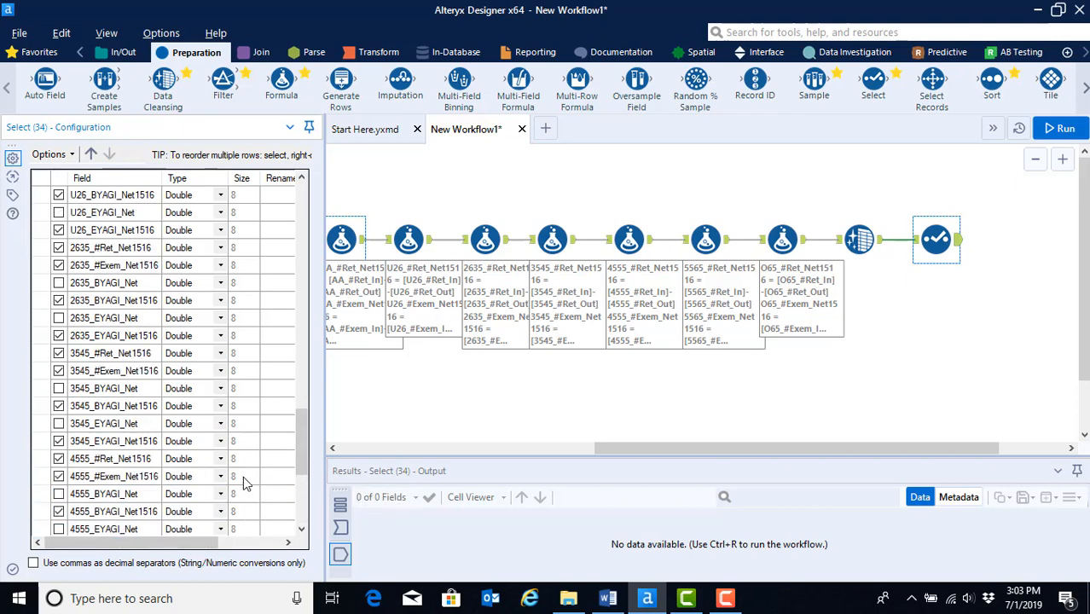
pyautogui.click(1057, 129)
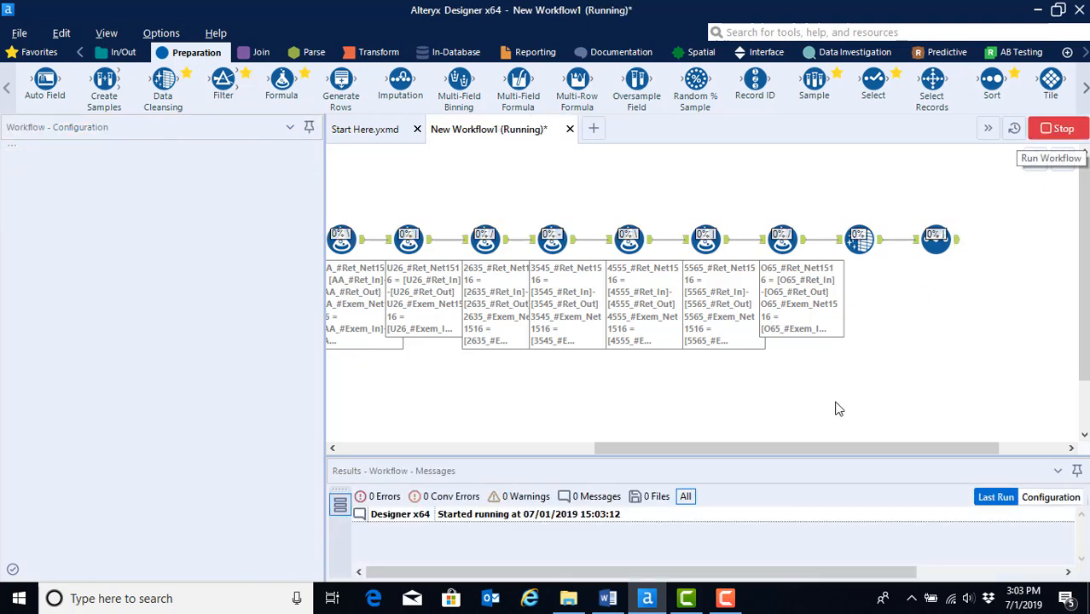
pyautogui.click(964, 248)
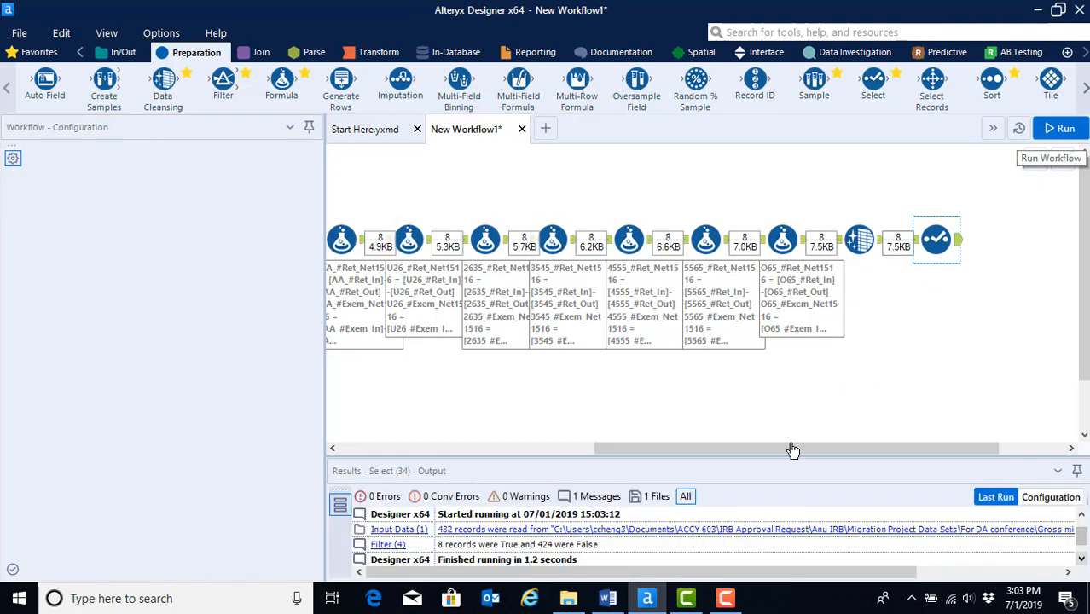
pyautogui.click(955, 242)
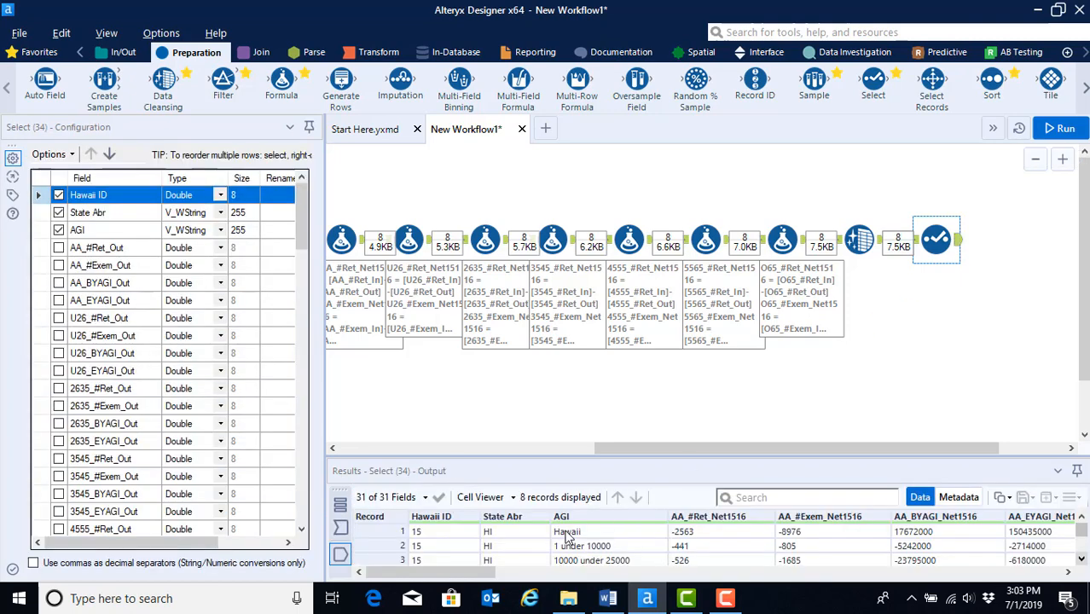
pyautogui.moveTo(413, 577)
pyautogui.mouseDown()
pyautogui.moveTo(999, 569)
pyautogui.moveTo(407, 577)
pyautogui.mouseUp()
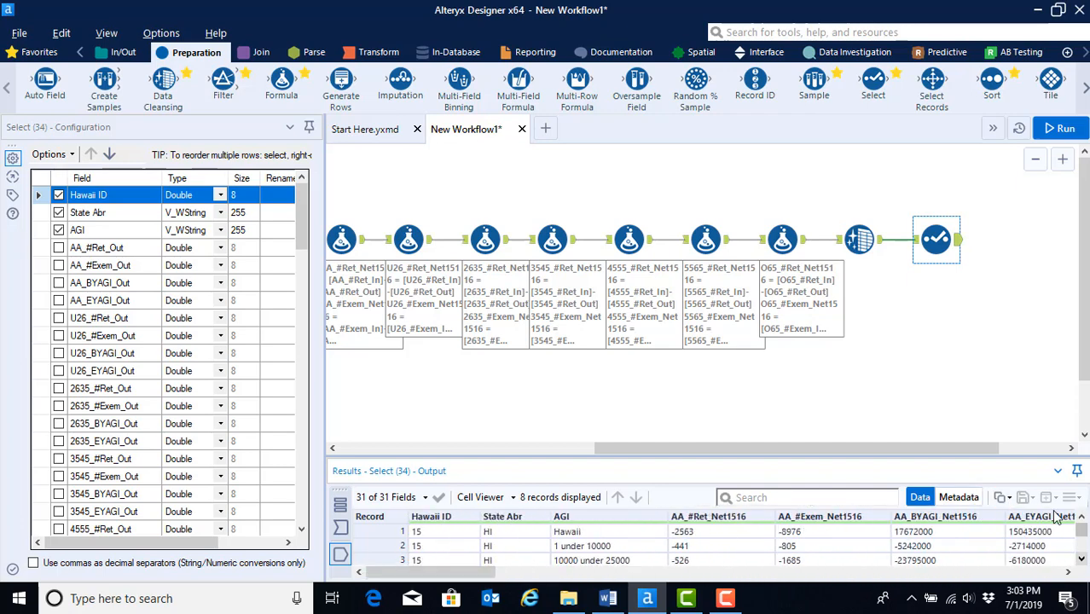
pyautogui.moveTo(1082, 531)
pyautogui.mouseDown()
pyautogui.moveTo(1083, 552)
pyautogui.moveTo(1081, 530)
pyautogui.mouseUp()
# - Align all tools of the workflow horizontally and add them to a new container
pyautogui.moveTo(747, 447); pyautogui.dragTo(446, 467)
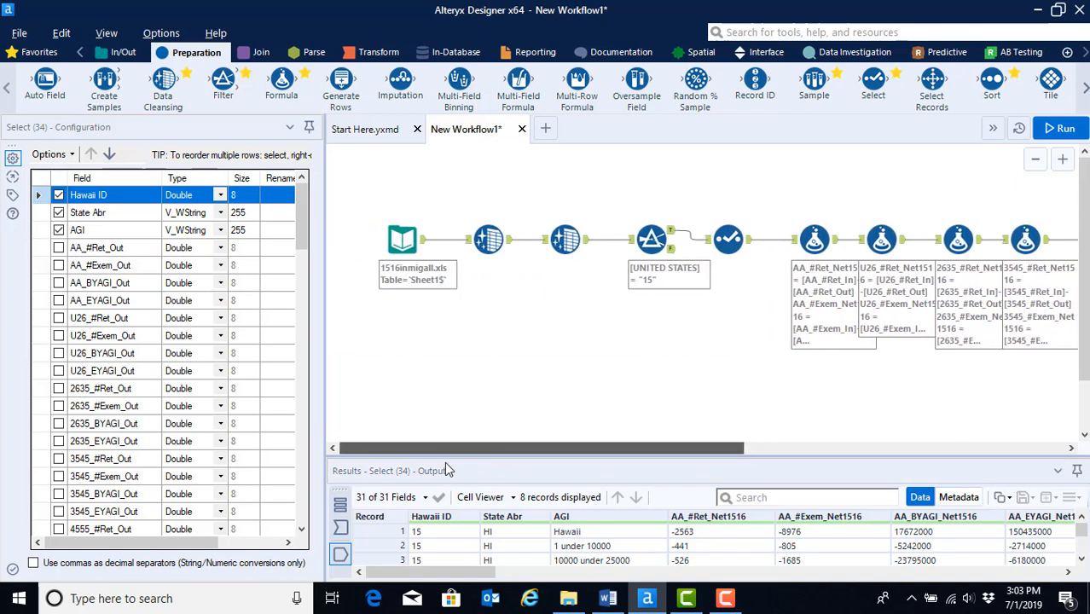
pyautogui.moveTo(358, 175); pyautogui.dragTo(791, 349)
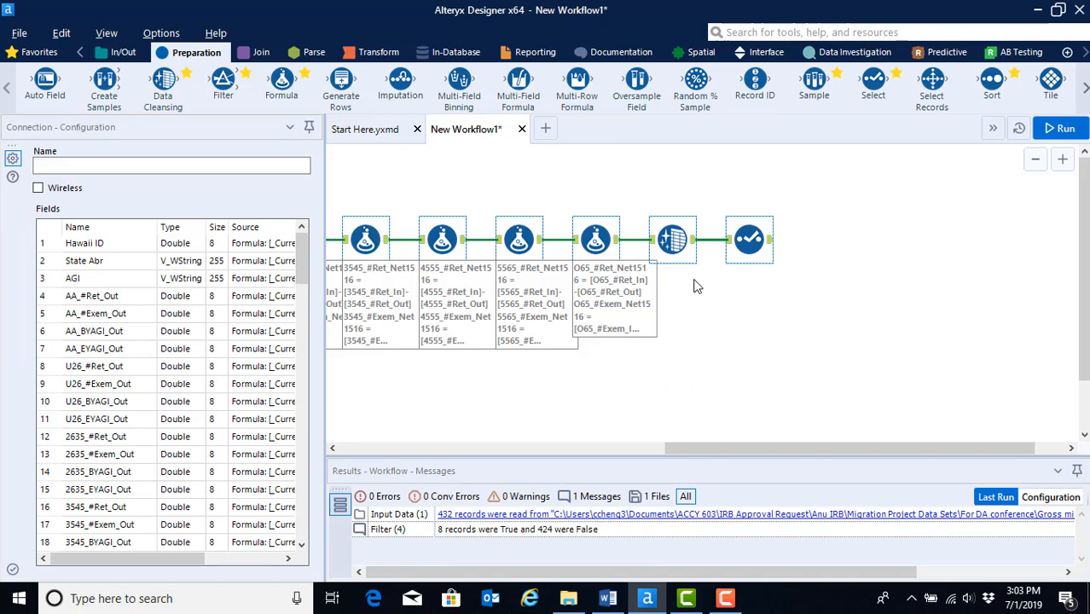
pyautogui.rightClick(672, 242)
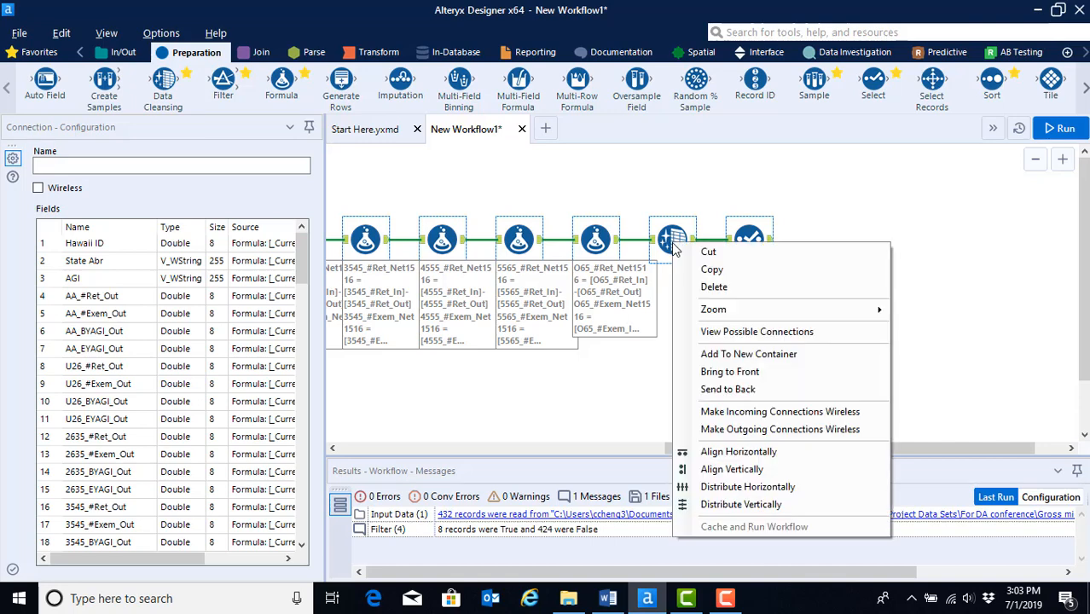
pyautogui.click(731, 453)
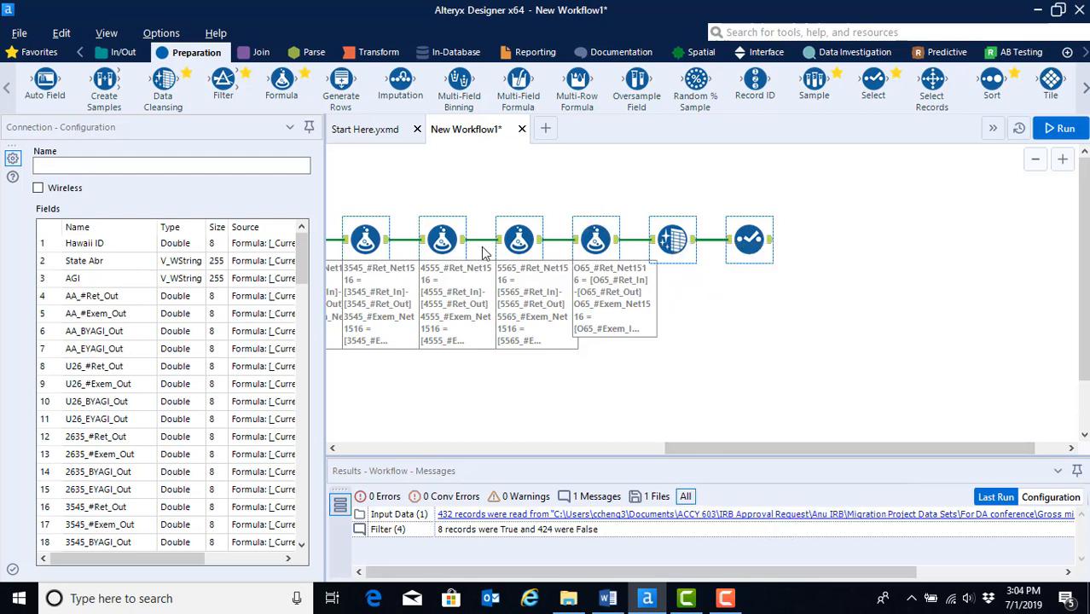
pyautogui.rightClick(671, 240)
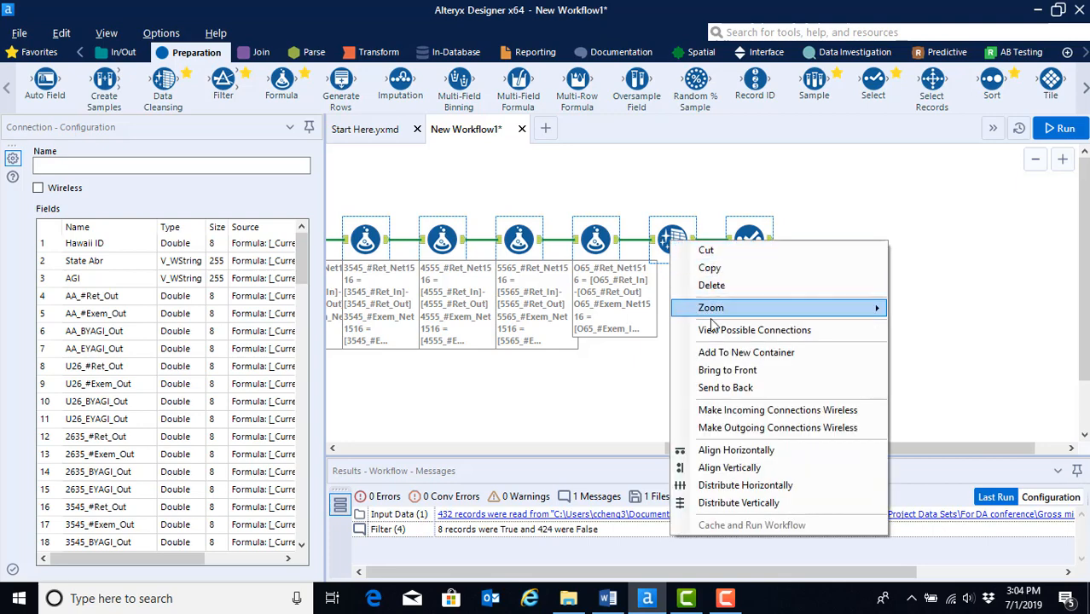
pyautogui.click(745, 353)
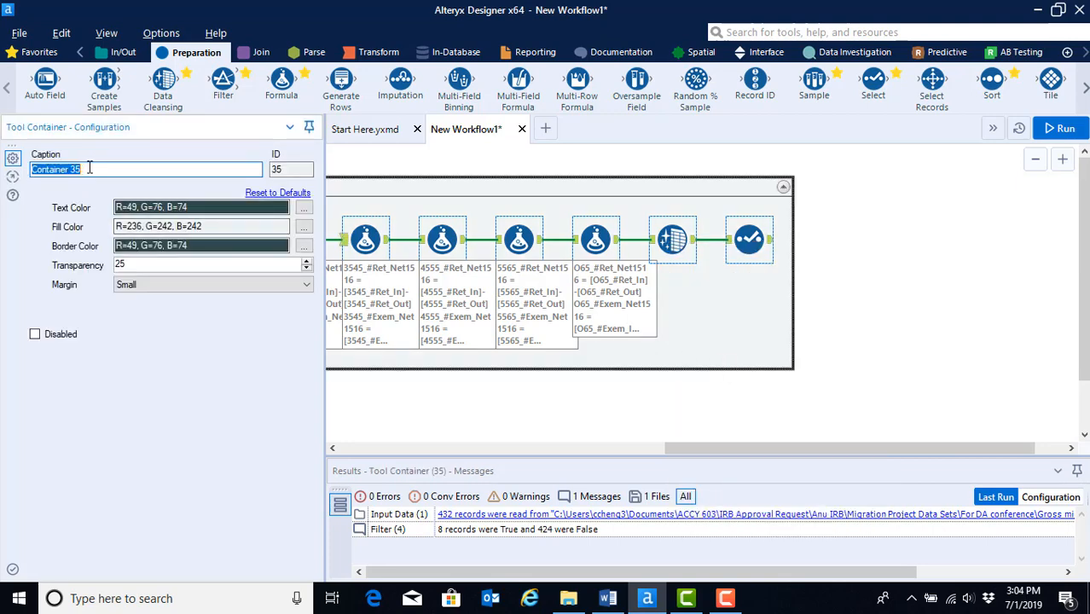
# - Caption the new tool container "1516 Net by AGI and Age"
pyautogui.write('1516 Net by AGI and Age')
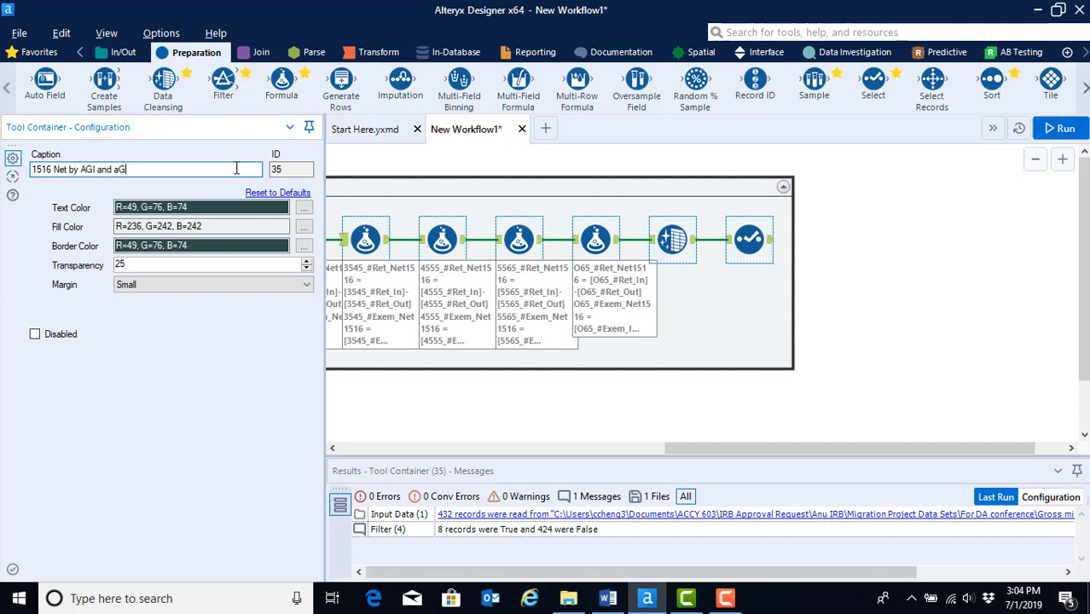
pyautogui.click(1055, 352)
# - Copy the "1516 Net by AGI and Age" container and paste the duplicate on the empty canvas just below it
pyautogui.moveTo(851, 449); pyautogui.dragTo(554, 453)
pyautogui.click(477, 188)
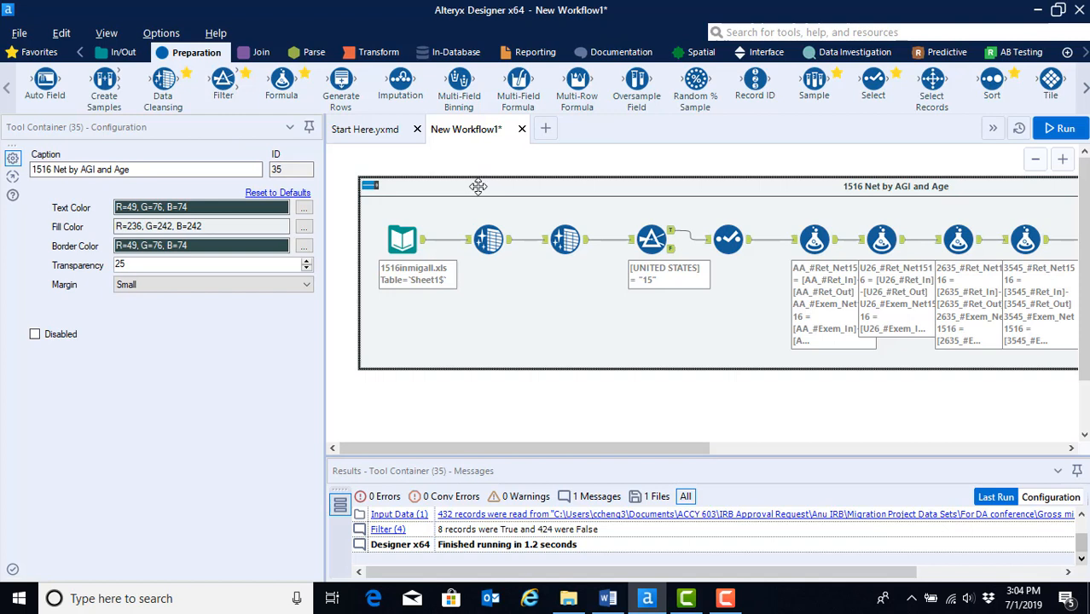
pyautogui.rightClick(478, 187)
pyautogui.click(510, 216)
pyautogui.click(390, 397)
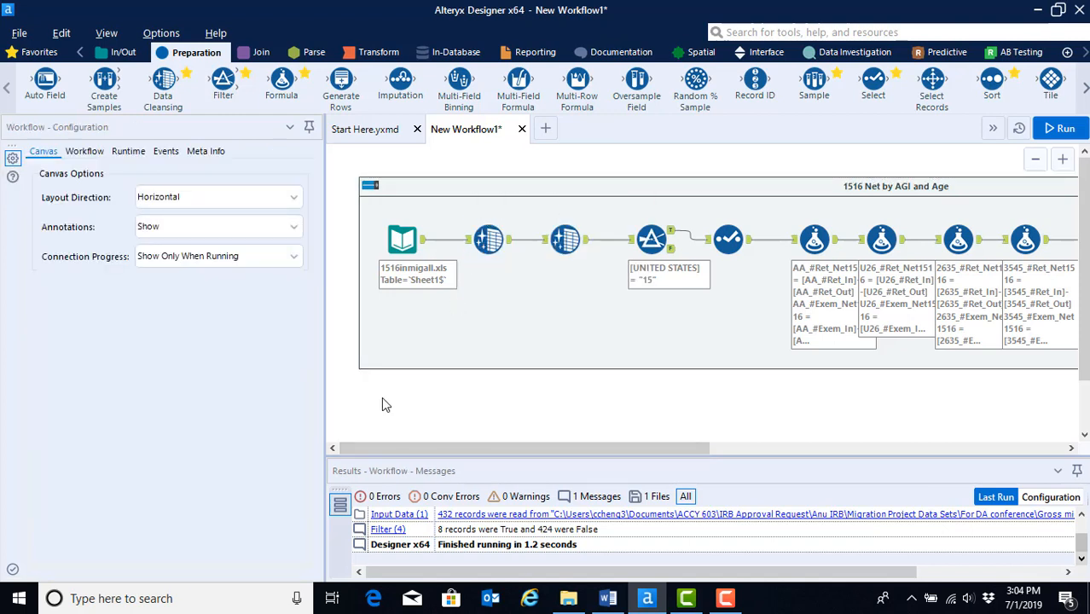
pyautogui.rightClick(382, 398)
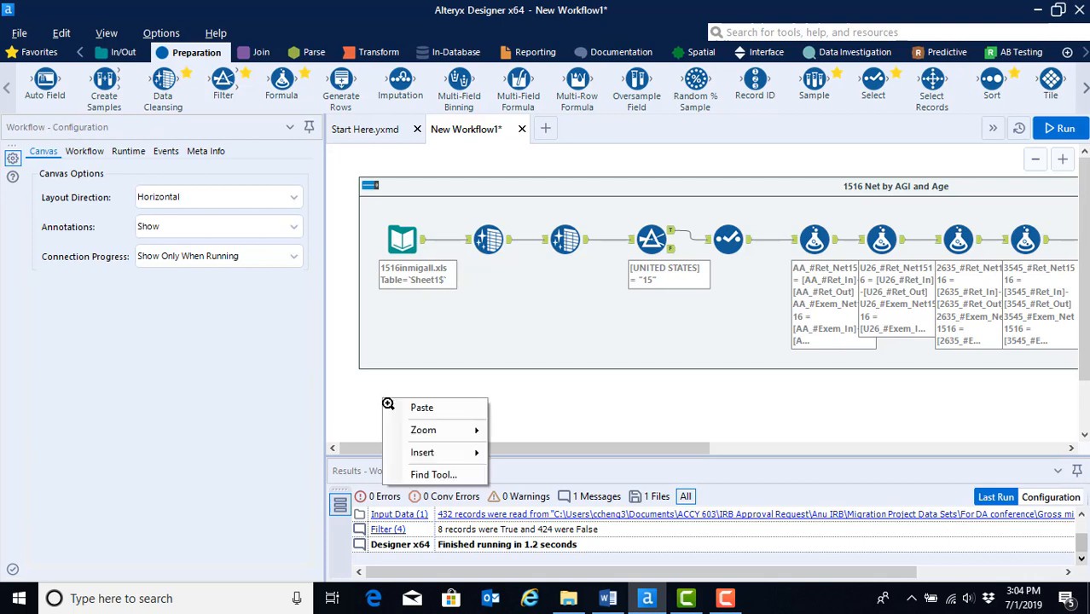
pyautogui.click(416, 406)
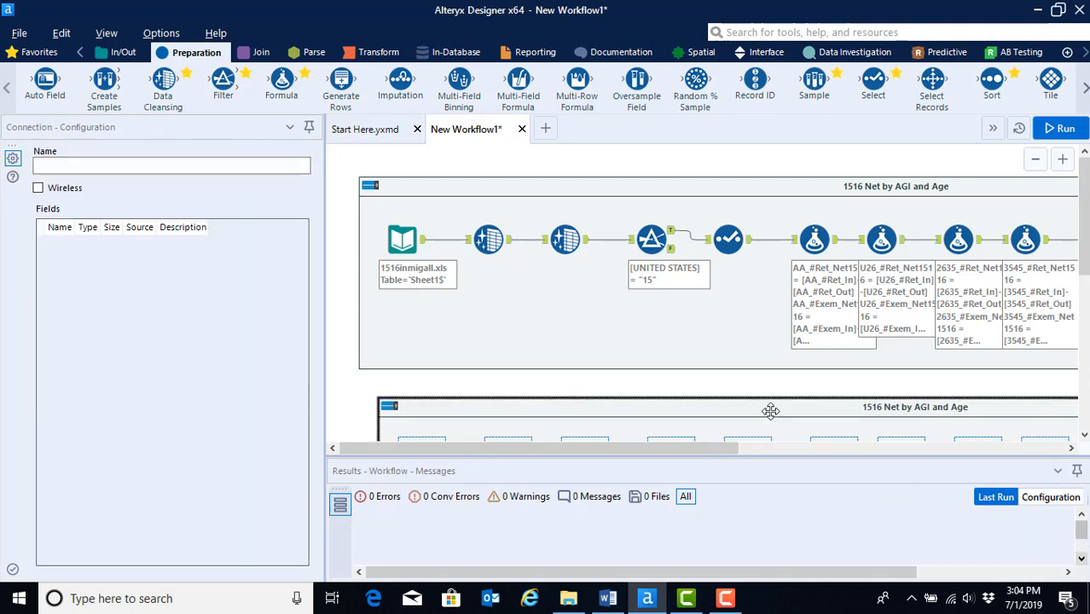
# - Change the caption of the pasted container to "1112 Net by AGI and Age"
pyautogui.click(887, 407)
pyautogui.moveTo(52, 170); pyautogui.dragTo(4, 179)
pyautogui.write('1112 Net by AGI and Age')
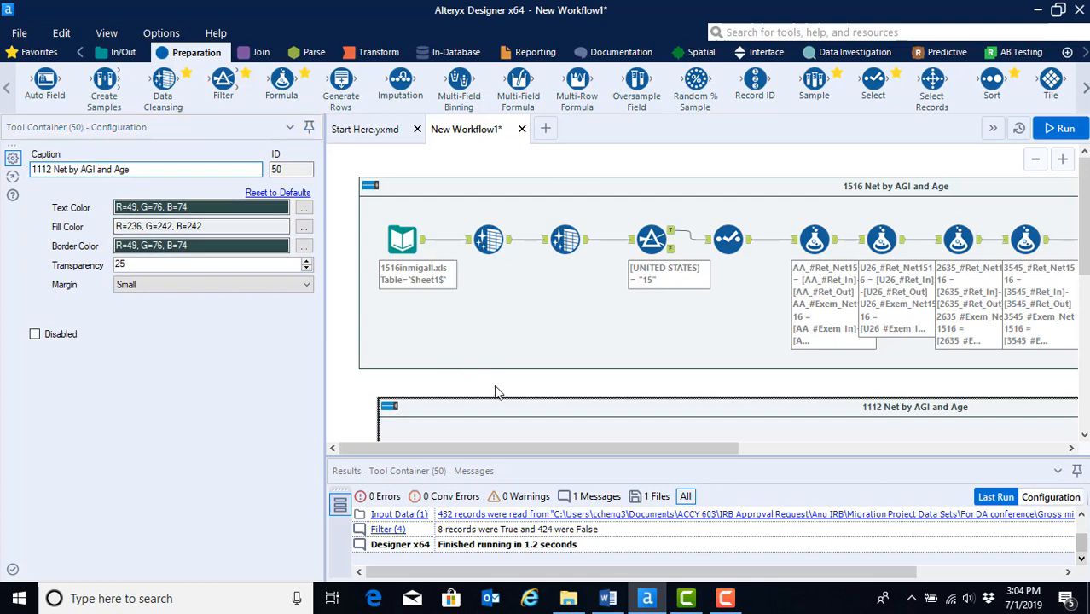
pyautogui.click(607, 375)
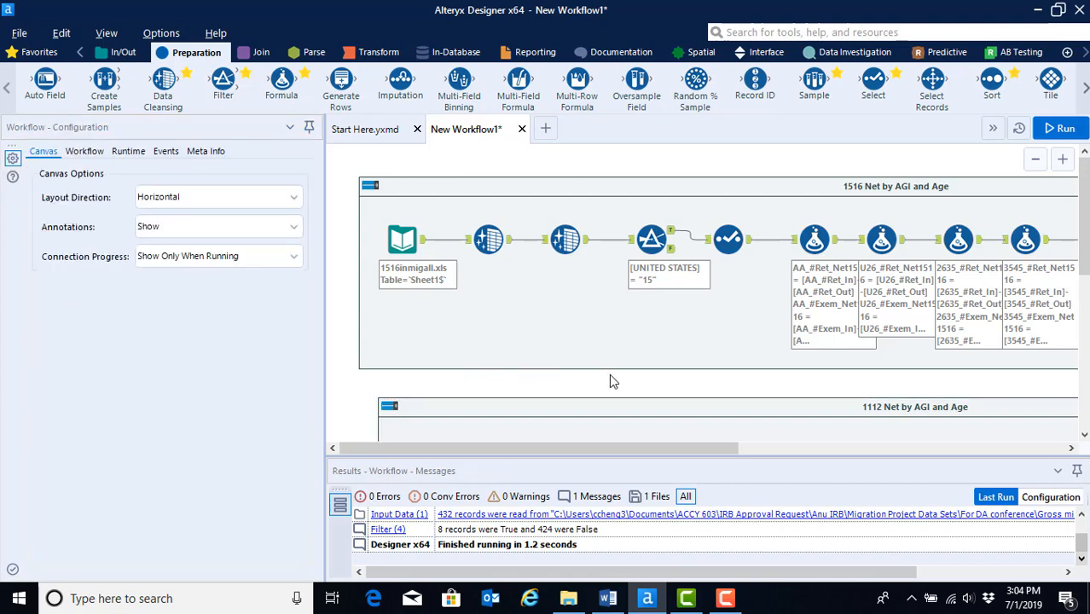
pyautogui.scroll(-3, 586, 369)
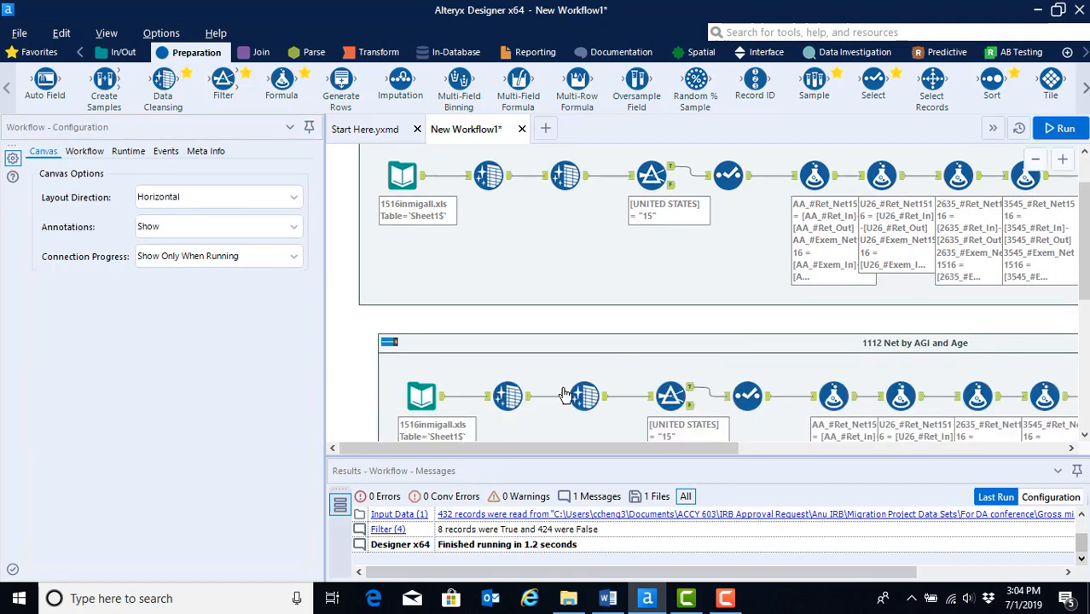